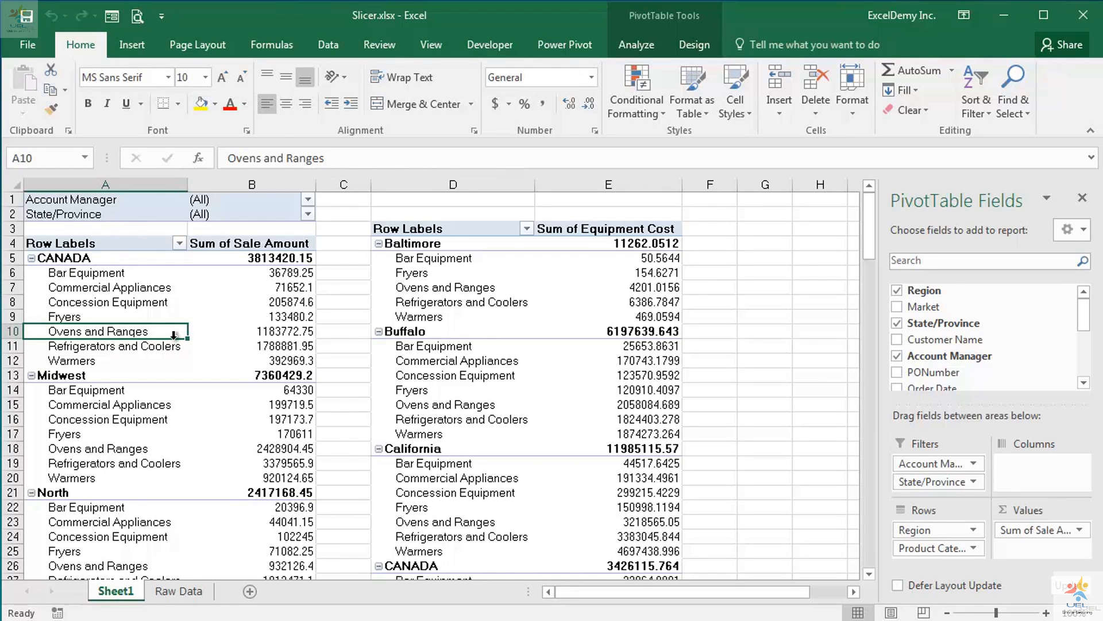
Insert State/Province and Account Manager slicers for the Sum of Sale Amount pivot table.
left_click(631, 46)
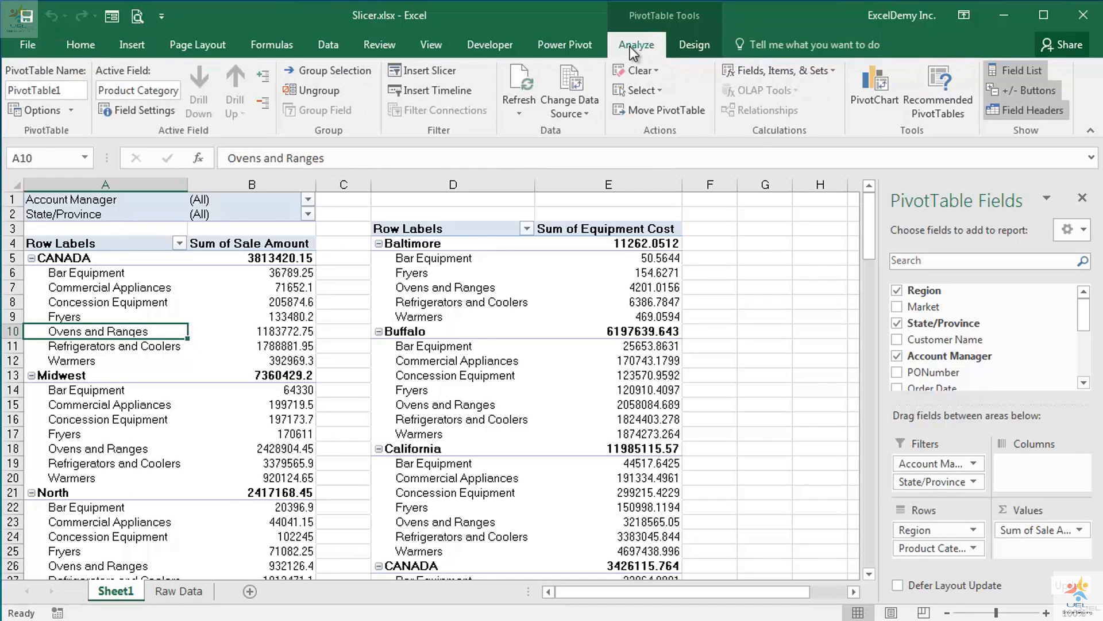
left_click(446, 74)
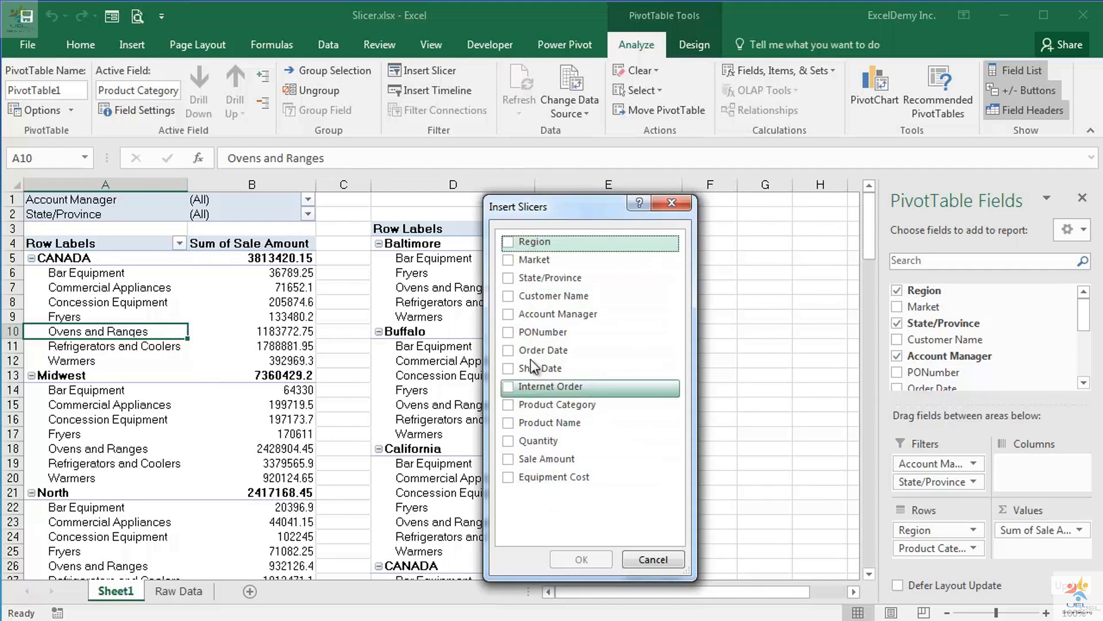
left_click(524, 317)
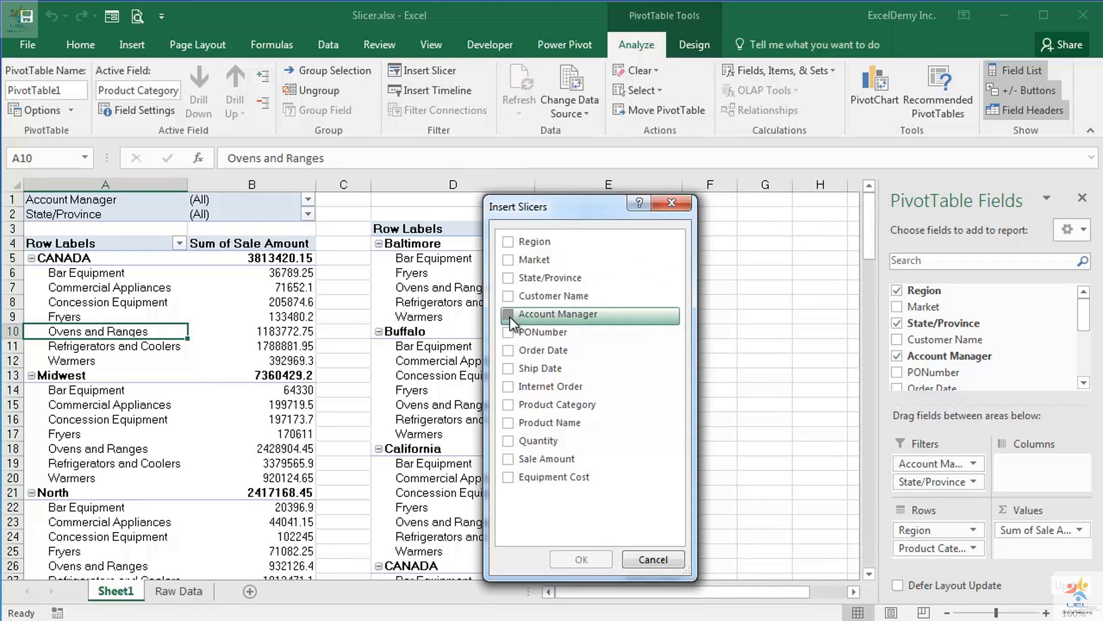
left_click(508, 315)
left_click(509, 280)
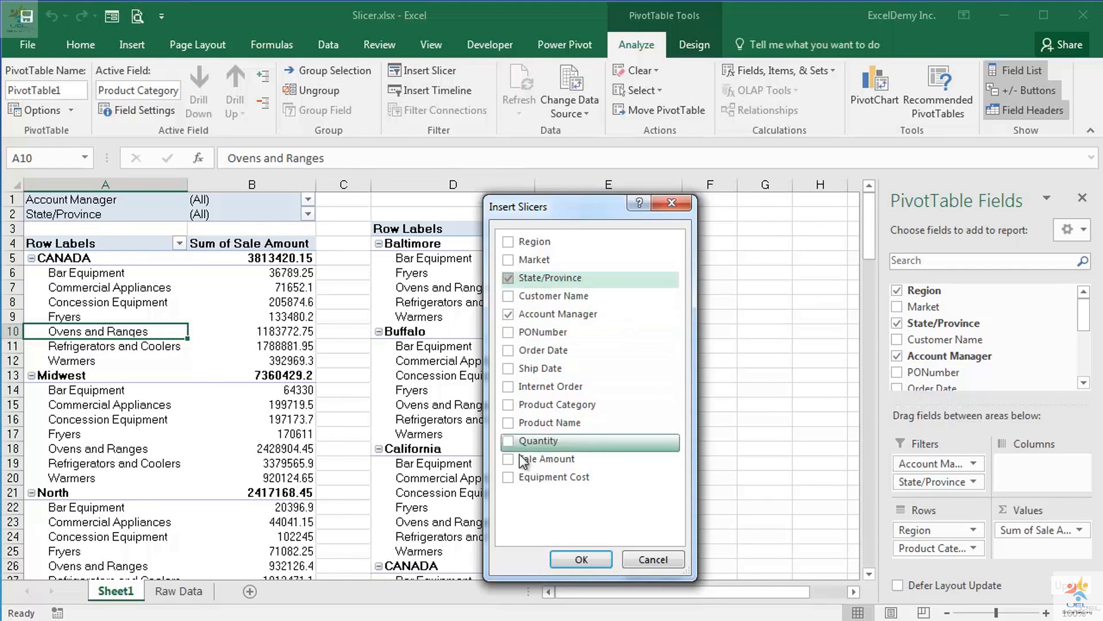
left_click(574, 562)
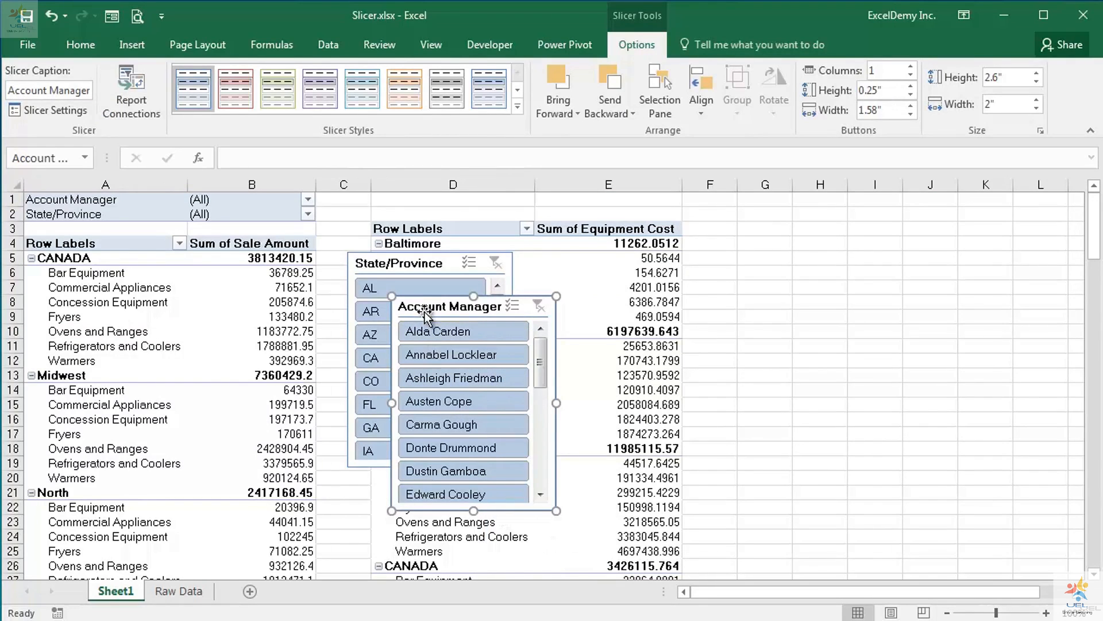
Move both slicers beside the equipment cost pivot table, with State/Province above Account Manager.
left_click_drag(424, 311, 734, 389)
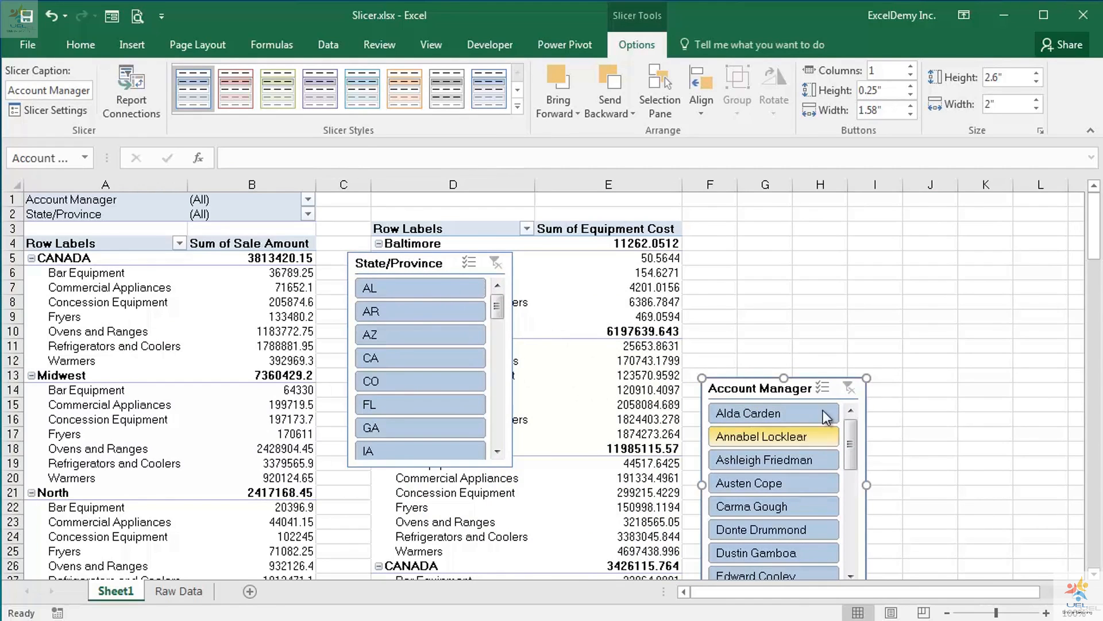
left_click(397, 266)
left_click_drag(397, 265, 745, 214)
left_click_drag(765, 389, 765, 429)
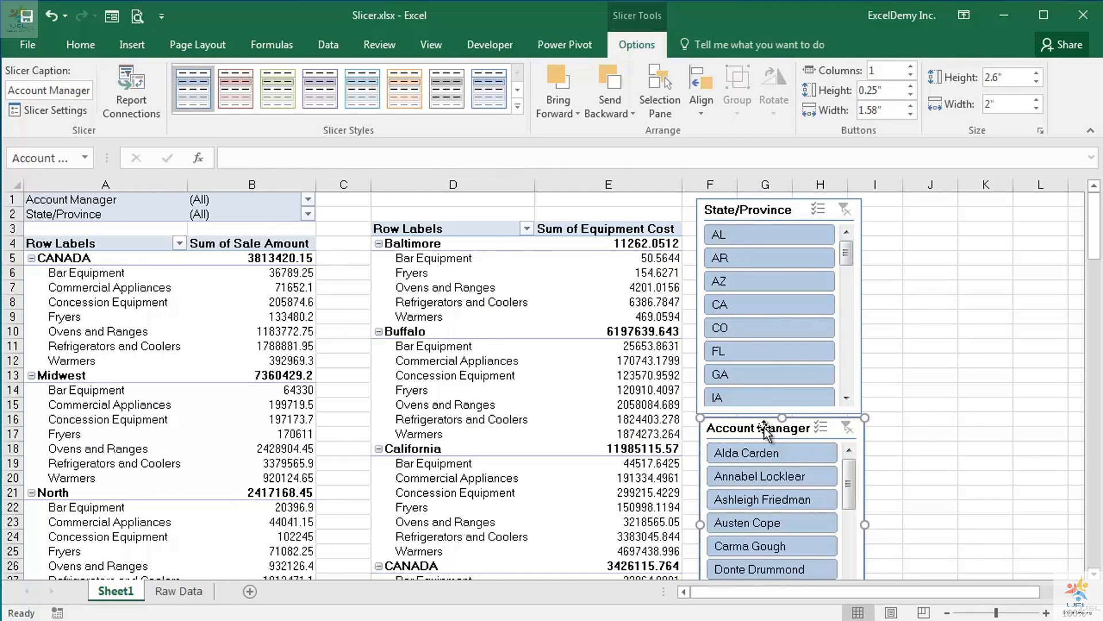
Add the Order Date field as a slicer for the Sum of Sale Amount pivot table.
left_click(100, 290)
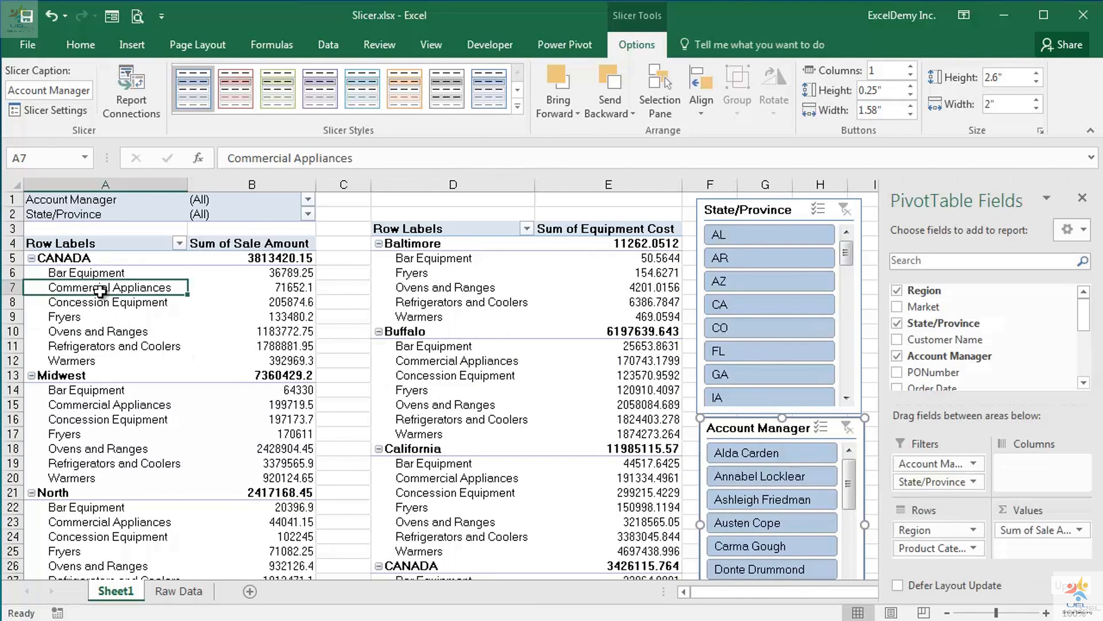
scroll(1078, 386, "down", 2)
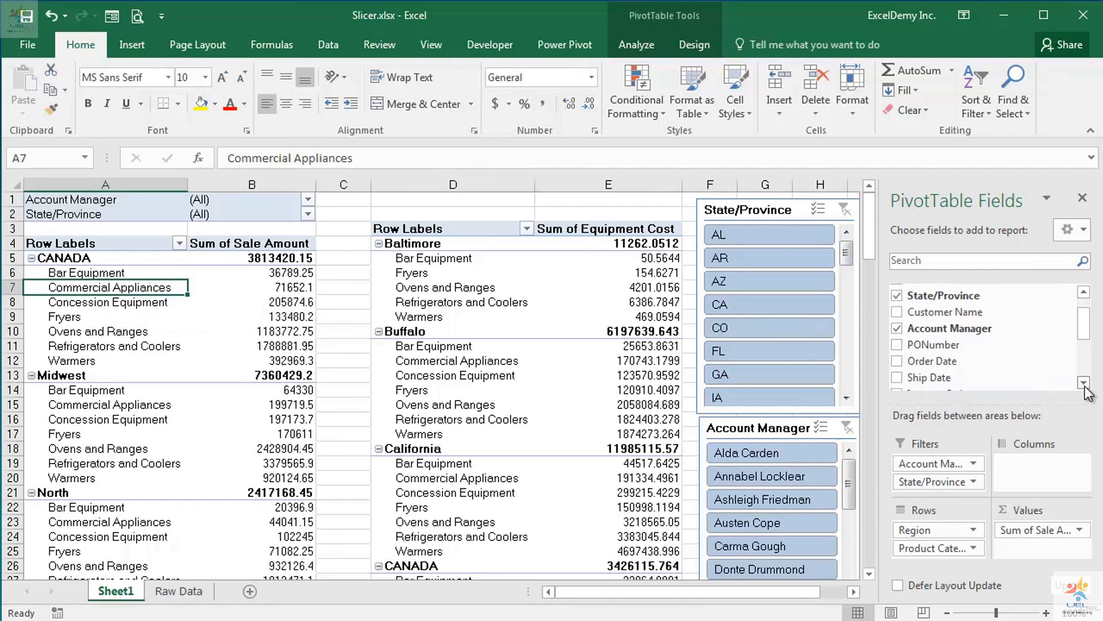
right_click(987, 360)
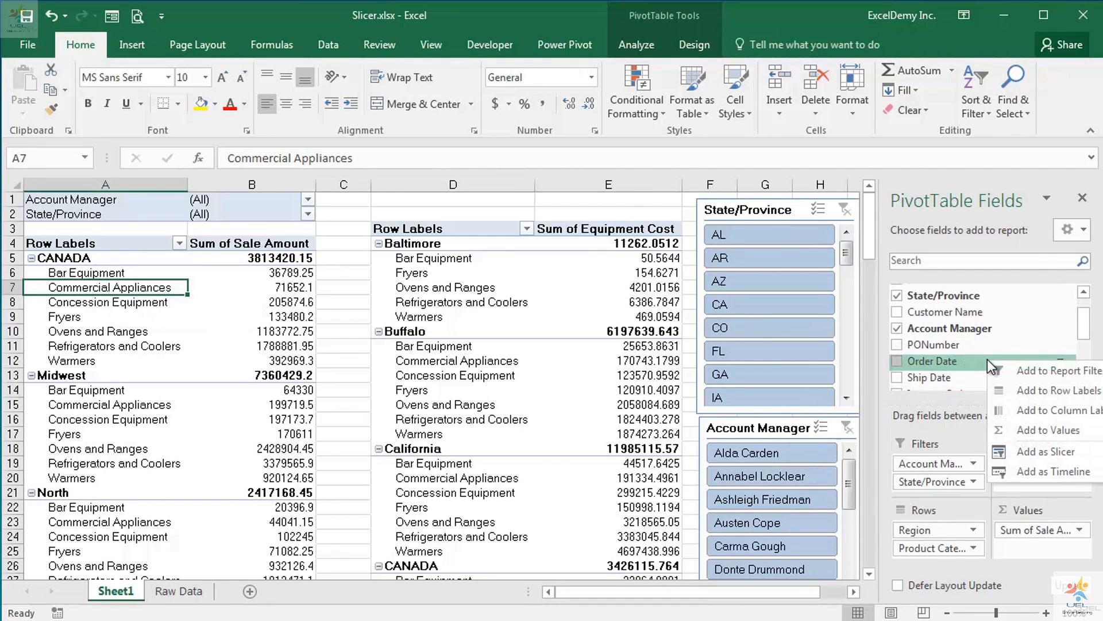
left_click(1022, 449)
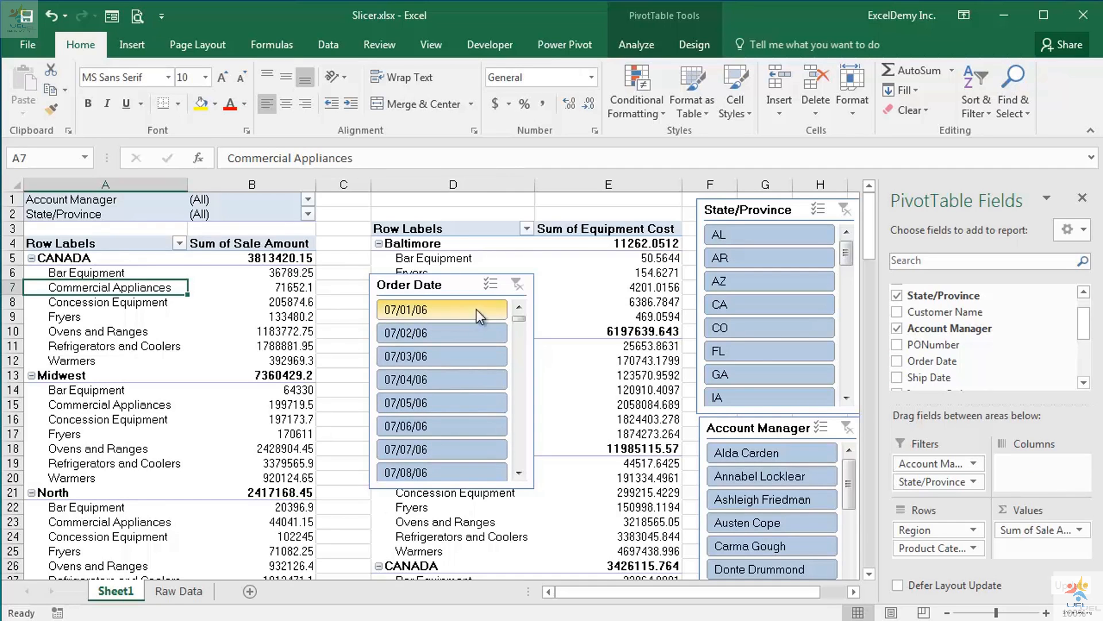
Remove the Order Date slicer from the sheet.
right_click(467, 288)
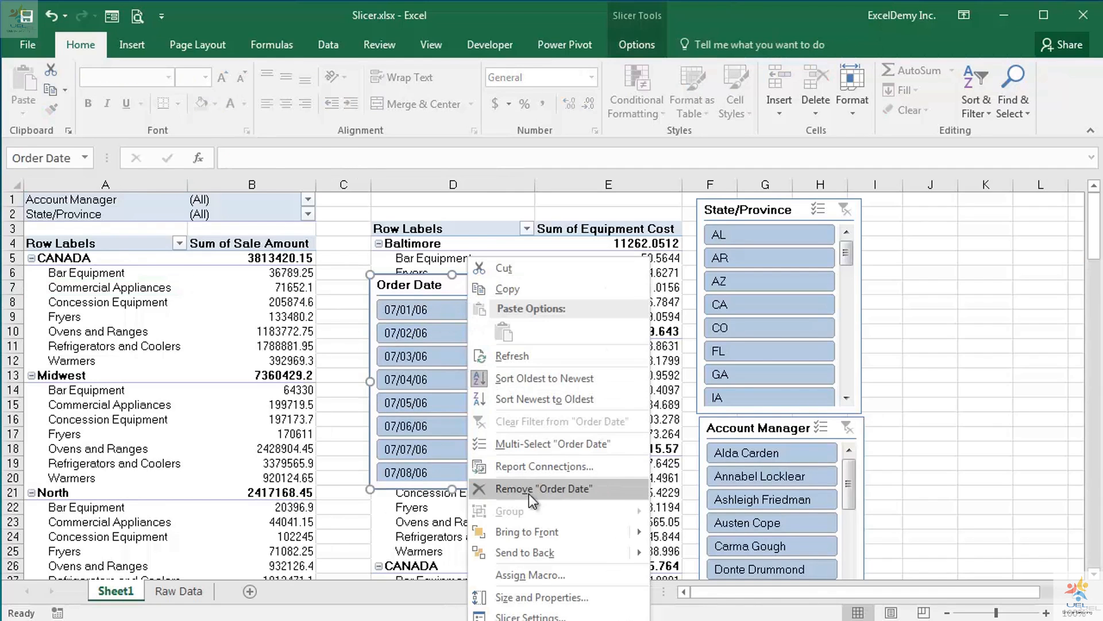
left_click(529, 494)
key("Delete")
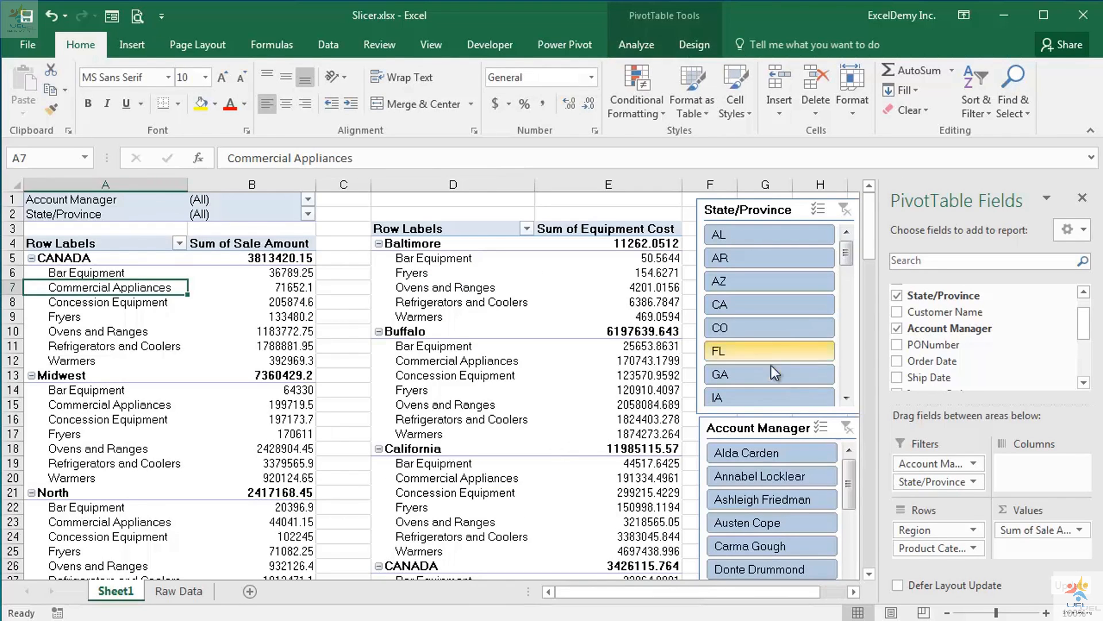
Filter the sale amount pivot table to AL with the State/Province slicer and clear that filter again.
left_click(818, 213)
left_click(738, 233)
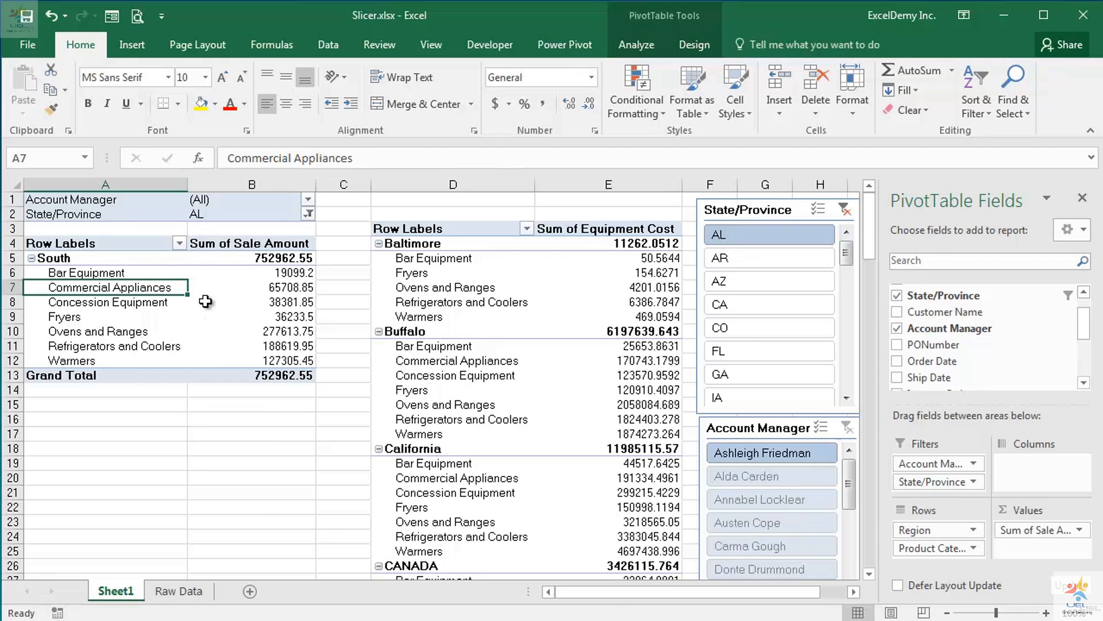
mouse_move(205, 301)
left_click(843, 210)
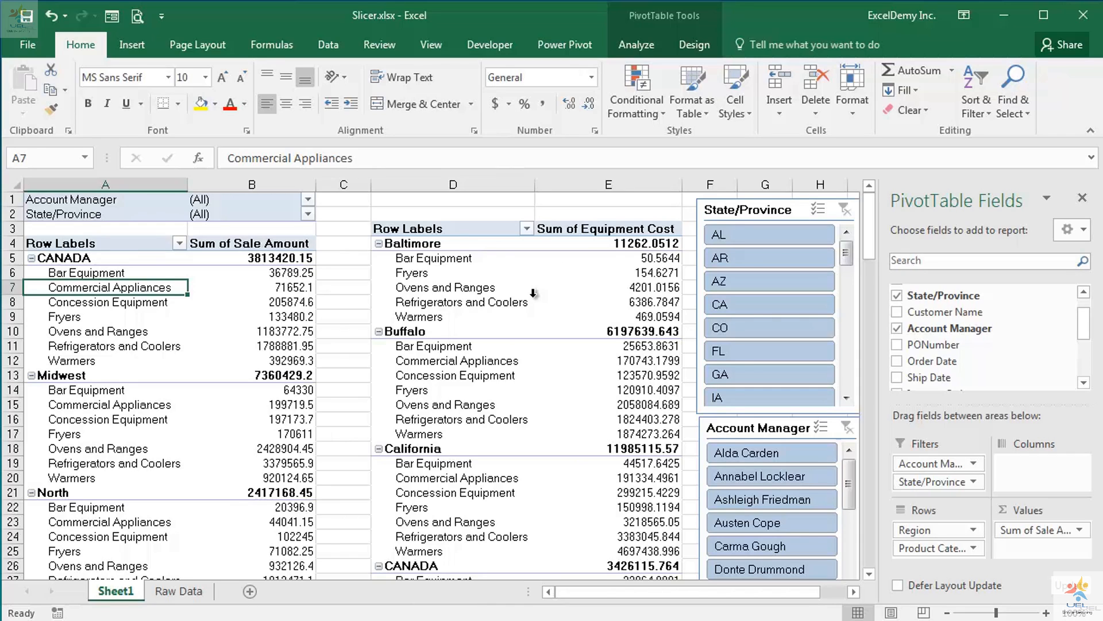
Connect the State/Province slicer to PivotTable2 in addition to PivotTable1.
right_click(772, 211)
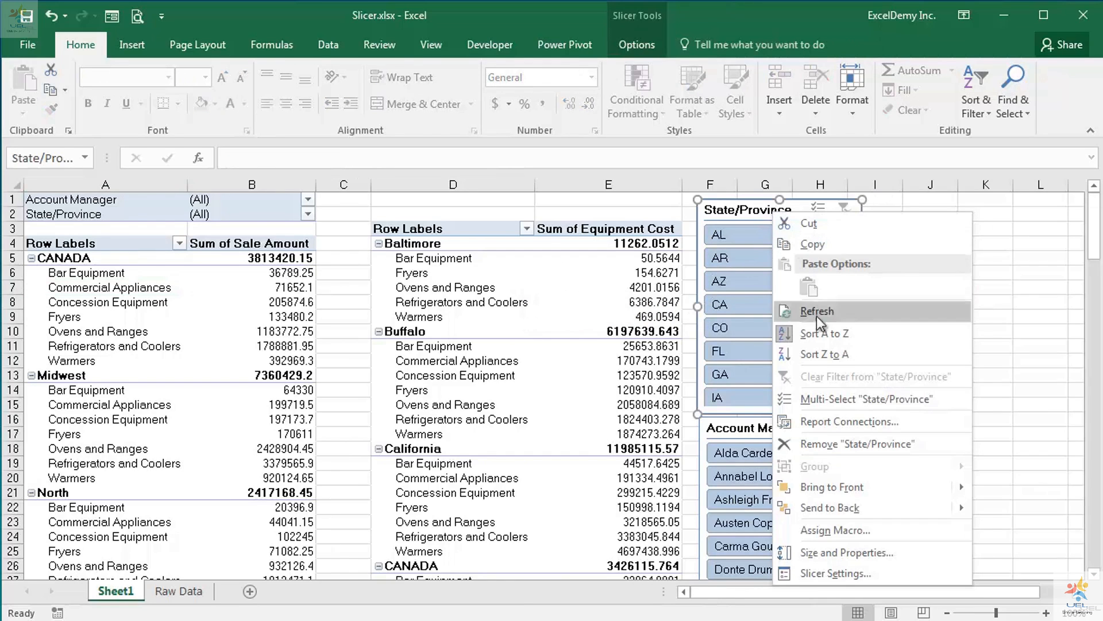
left_click(829, 422)
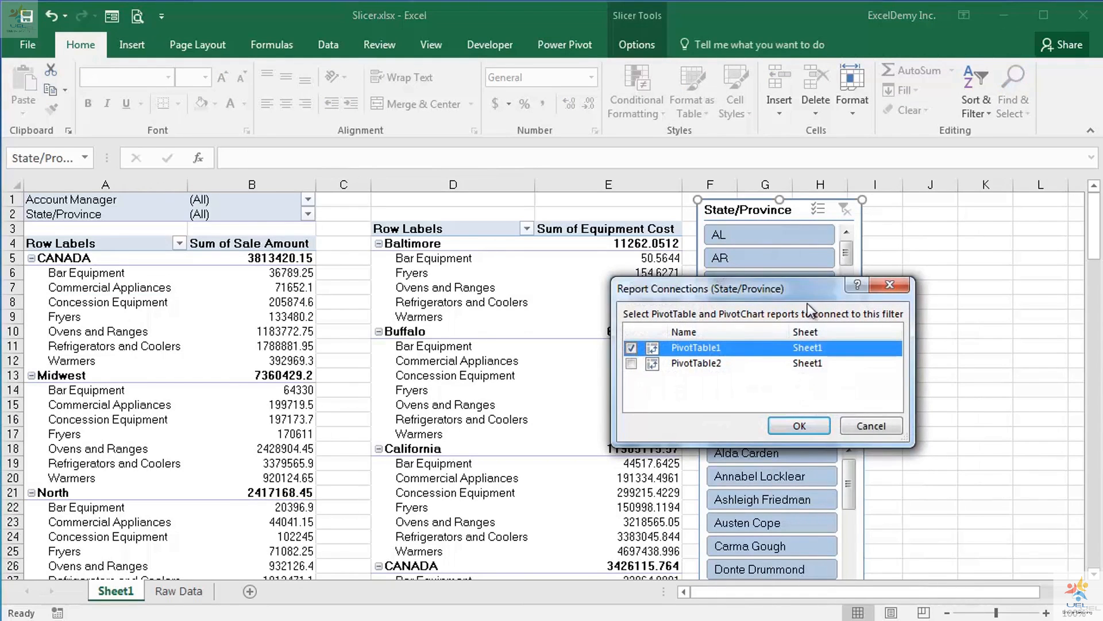
left_click_drag(794, 291, 466, 268)
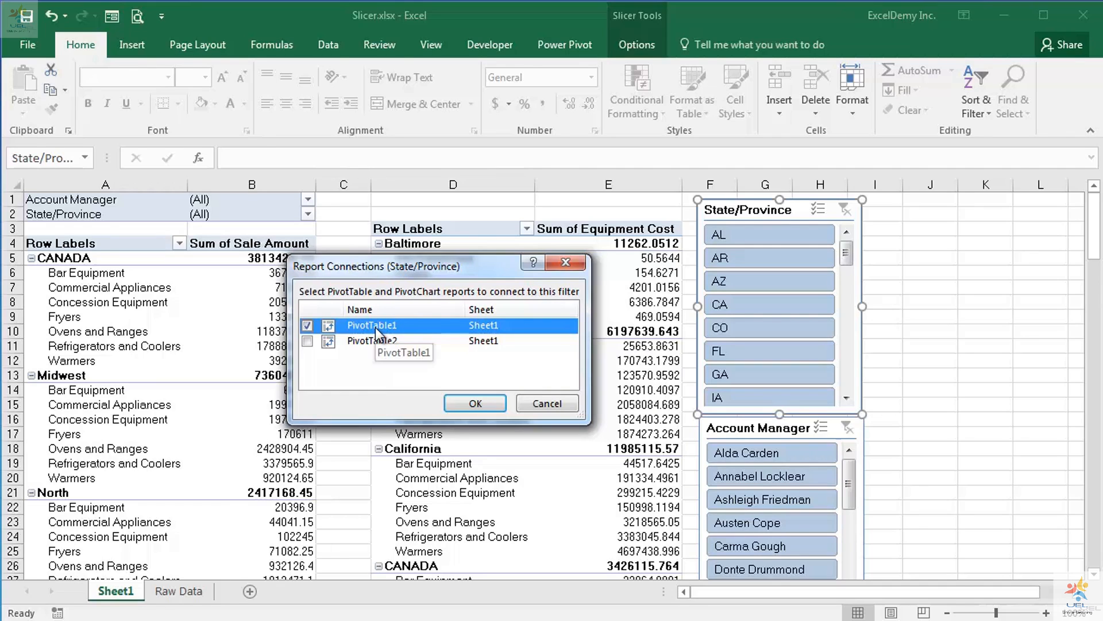
left_click(308, 341)
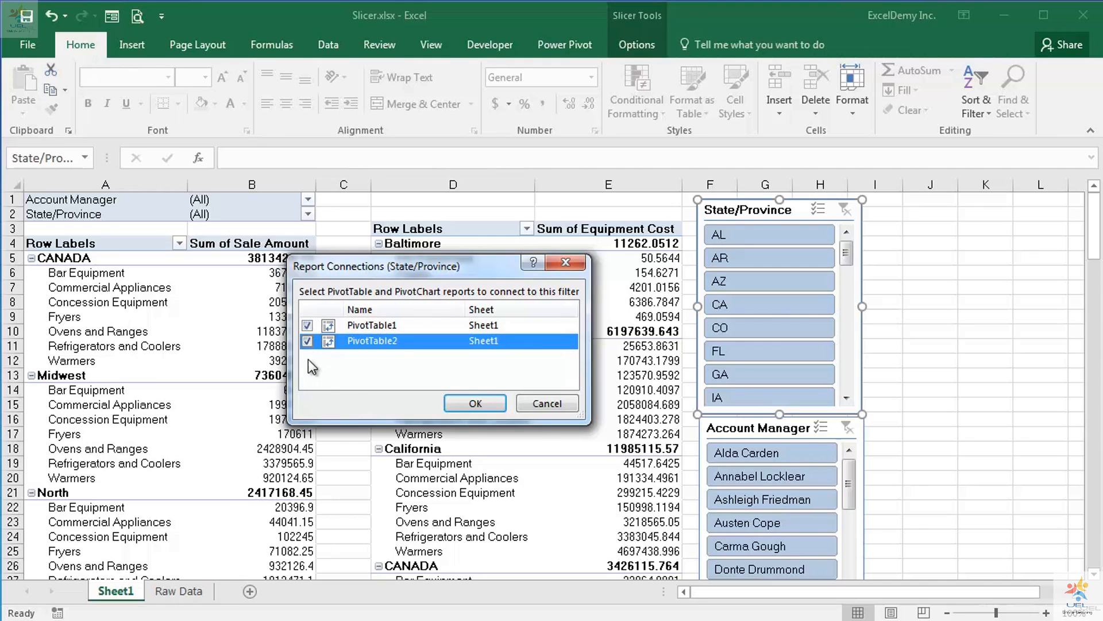
left_click(473, 404)
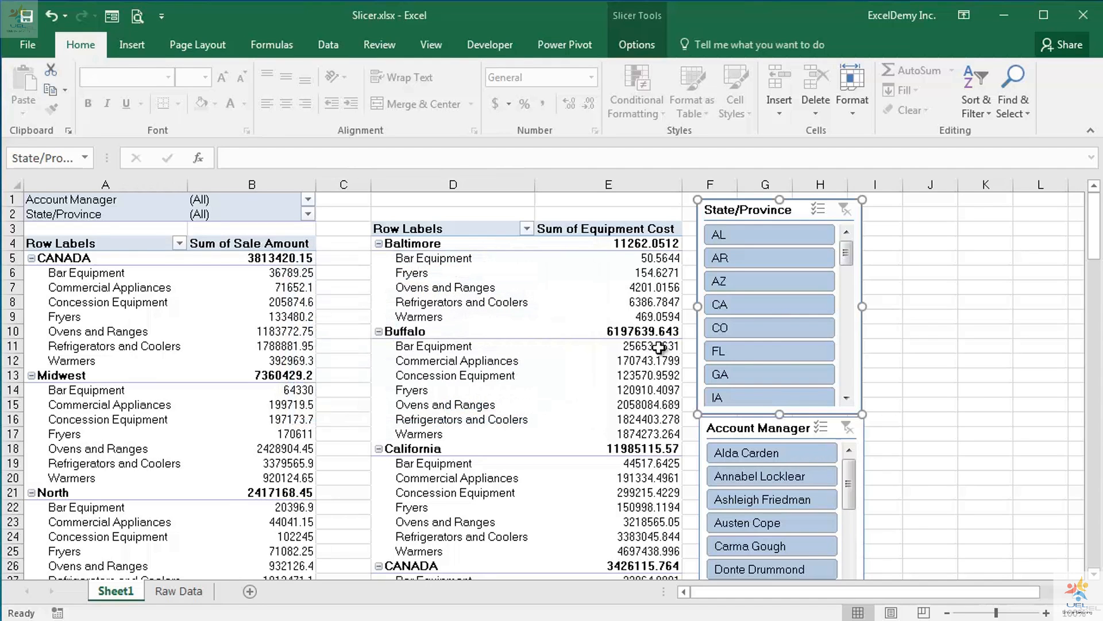
Filter both pivot tables by AL, CA and finally FL with the State/Province slicer.
left_click(723, 237)
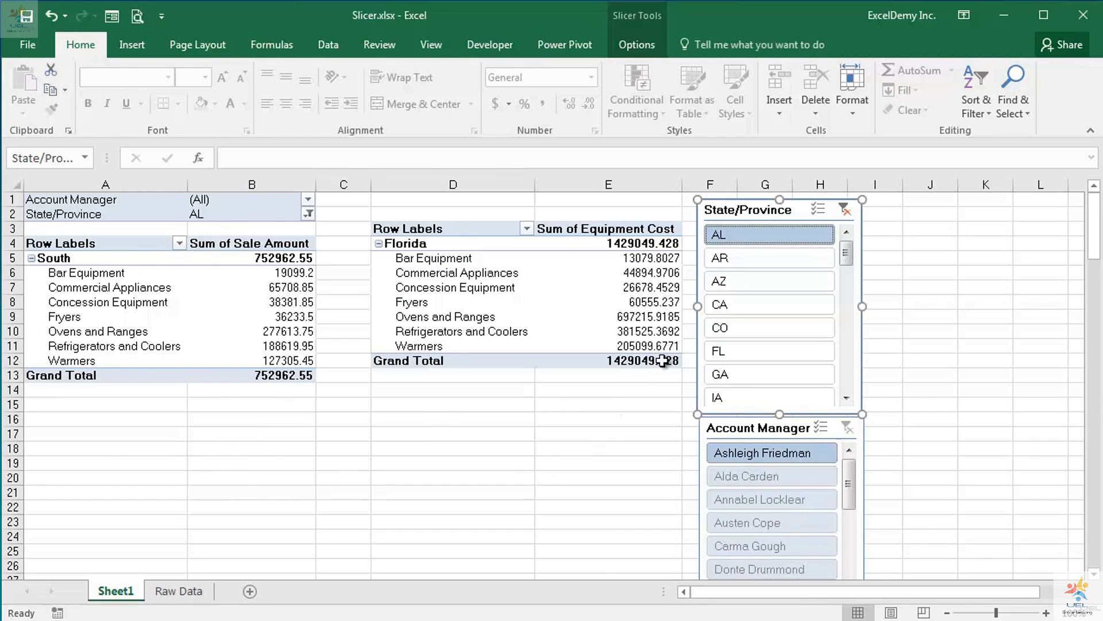
left_click(740, 306)
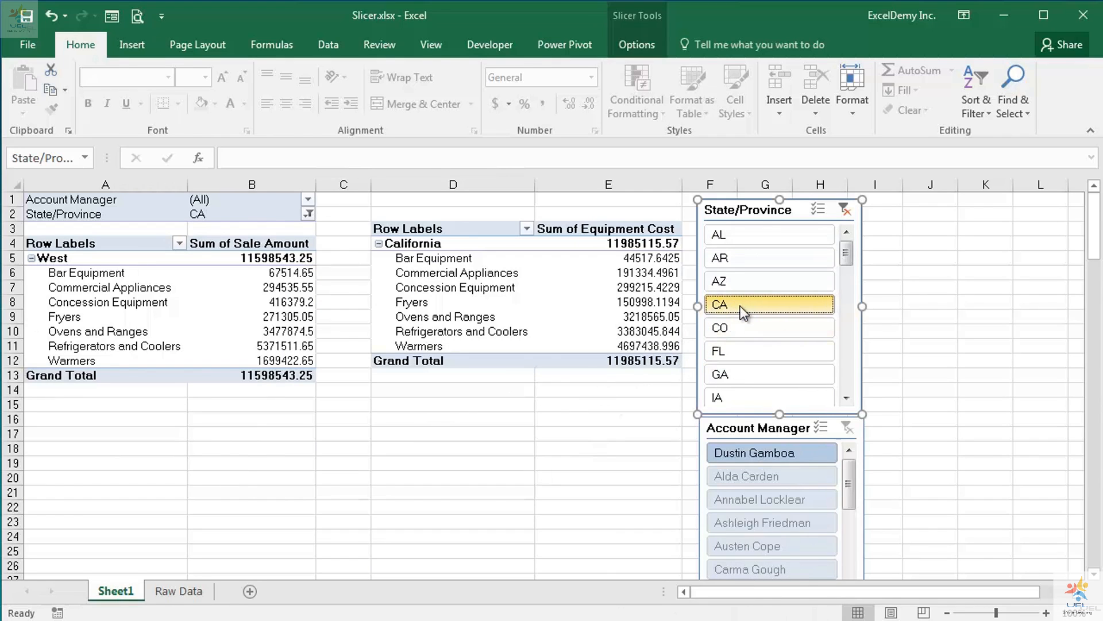
left_click(737, 351)
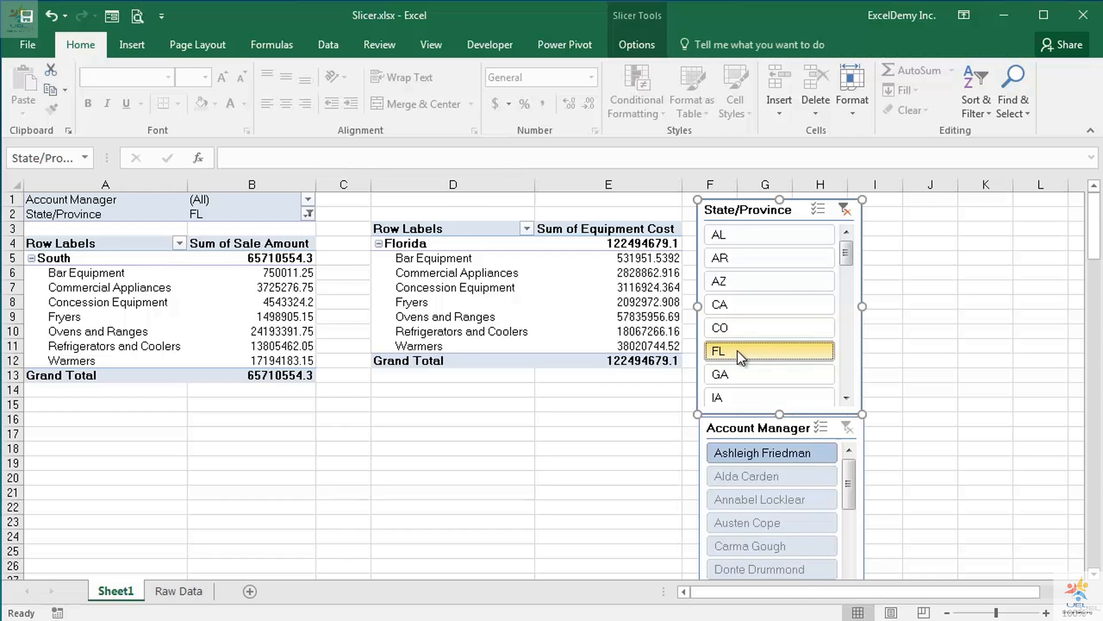
Remove the State/Province slicer from the sheet.
right_click(766, 258)
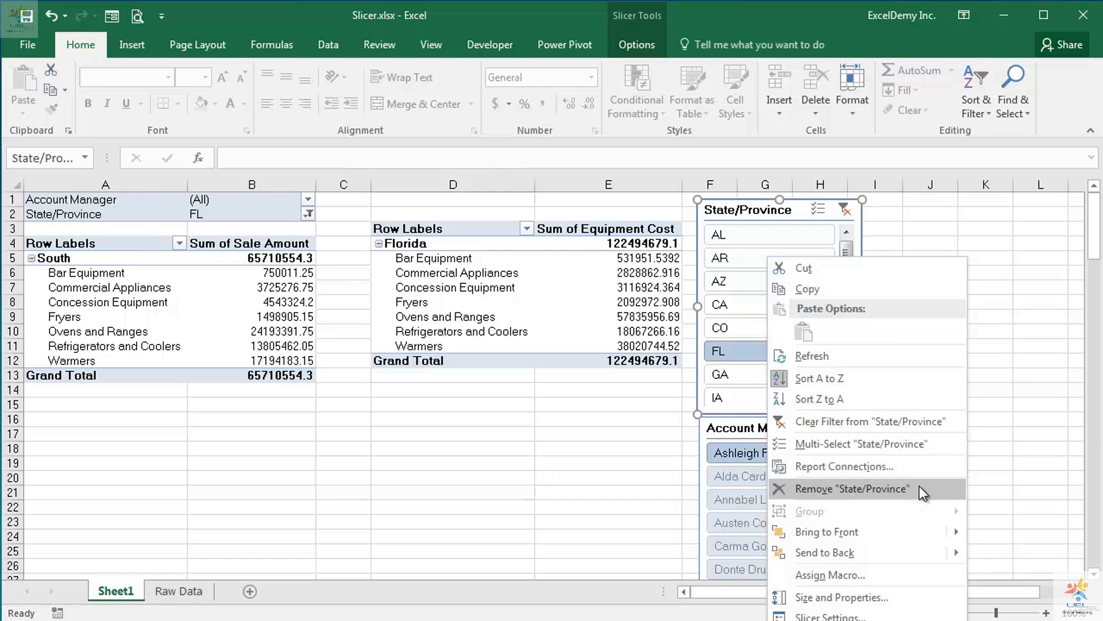
left_click(849, 490)
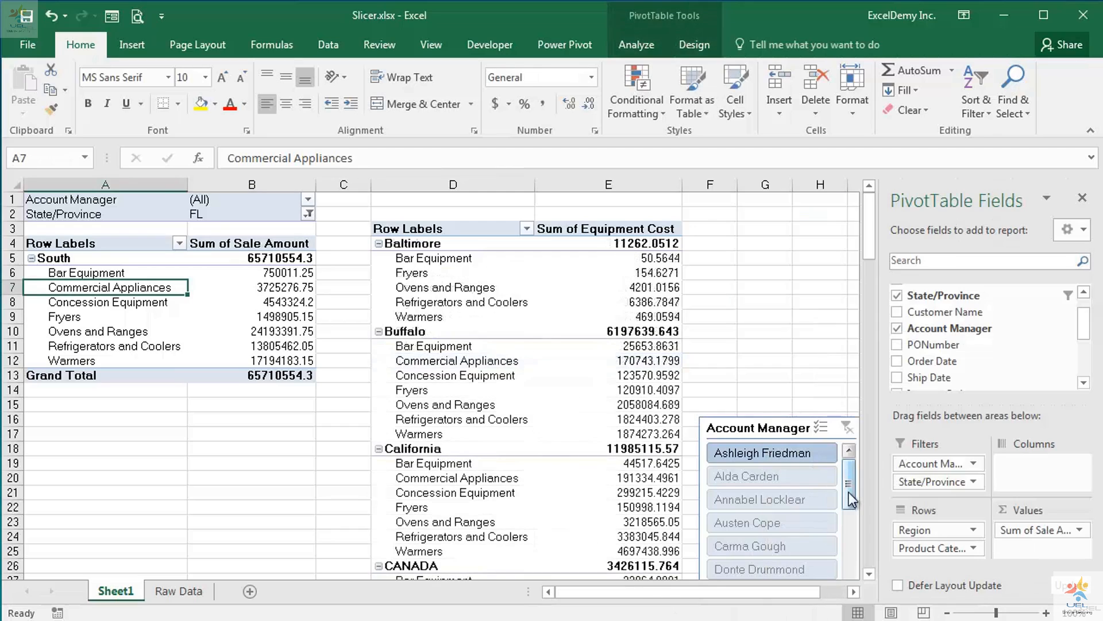